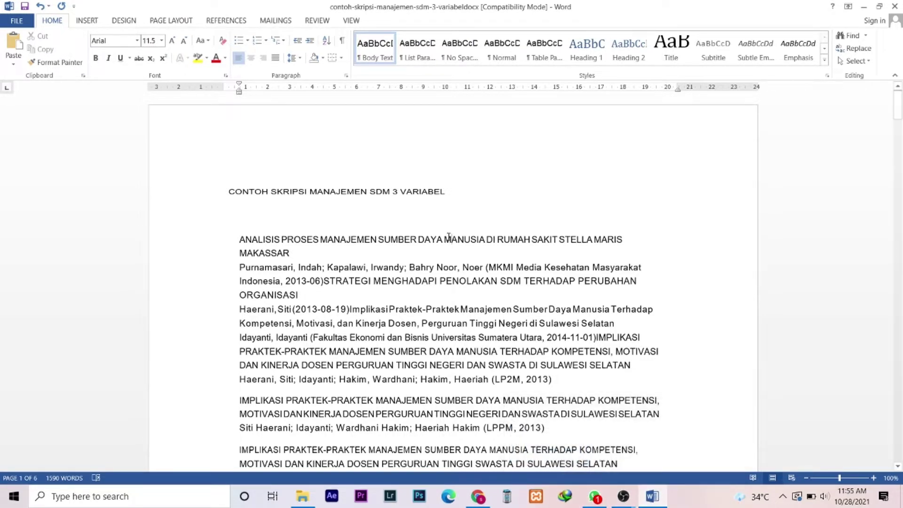
# Step: Place the cursor in the heading text and select the opening text down to SULAWESI SELATAN
pyautogui.click(449, 239)
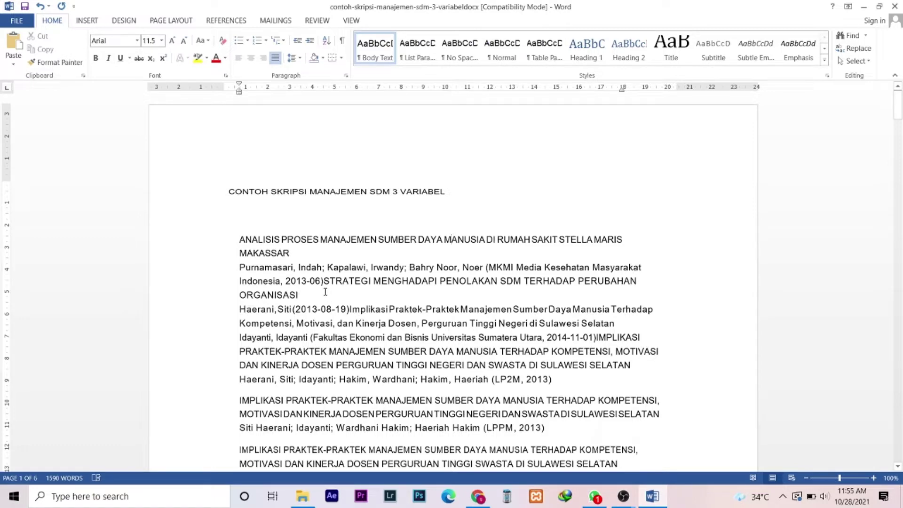
pyautogui.click(572, 253)
pyautogui.scroll(-1, 683, 247)
pyautogui.scroll(-1, 684, 247)
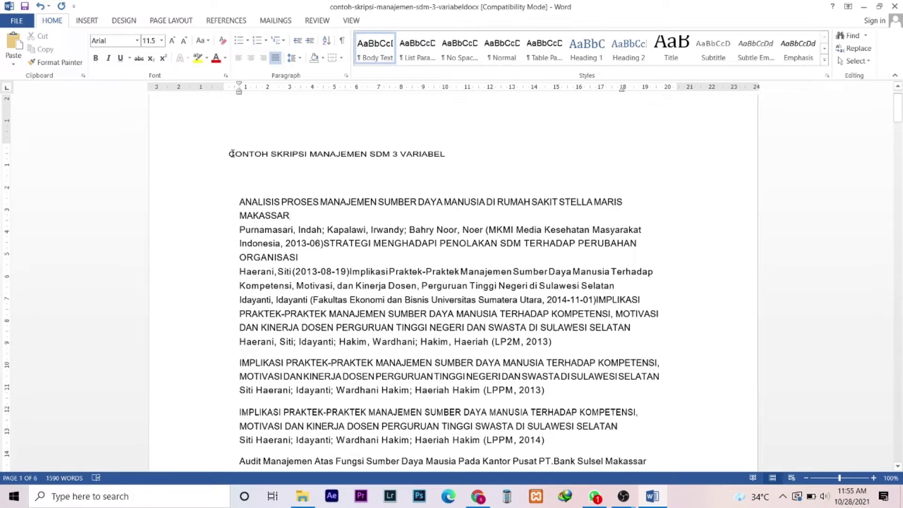
pyautogui.click(585, 198)
pyautogui.moveTo(219, 151); pyautogui.dragTo(528, 327)
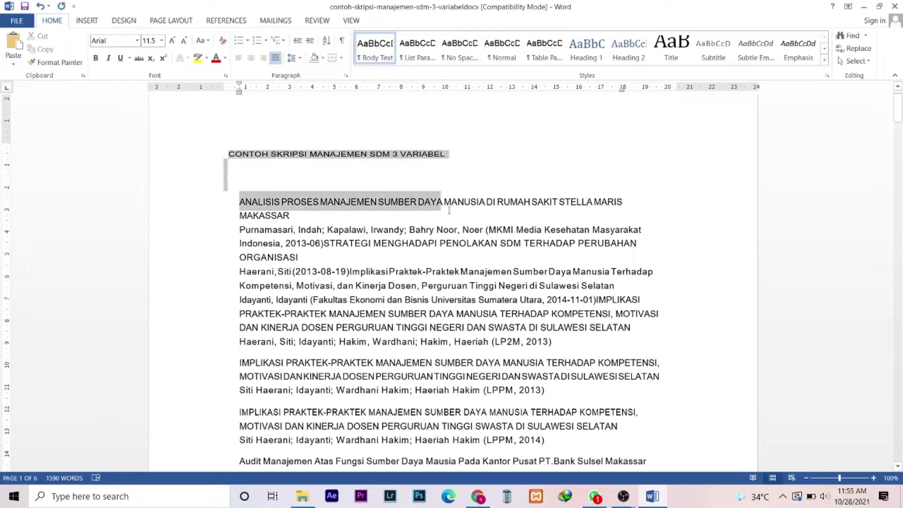
pyautogui.click(636, 235)
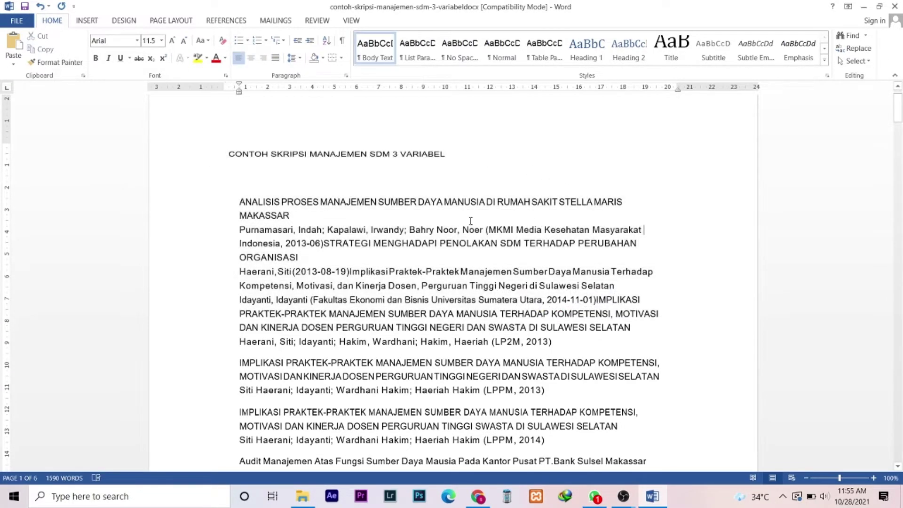
# Step: Copy the text from the title line through the SULAWESI SELATAN paragraph
pyautogui.click(499, 162)
pyautogui.click(212, 157)
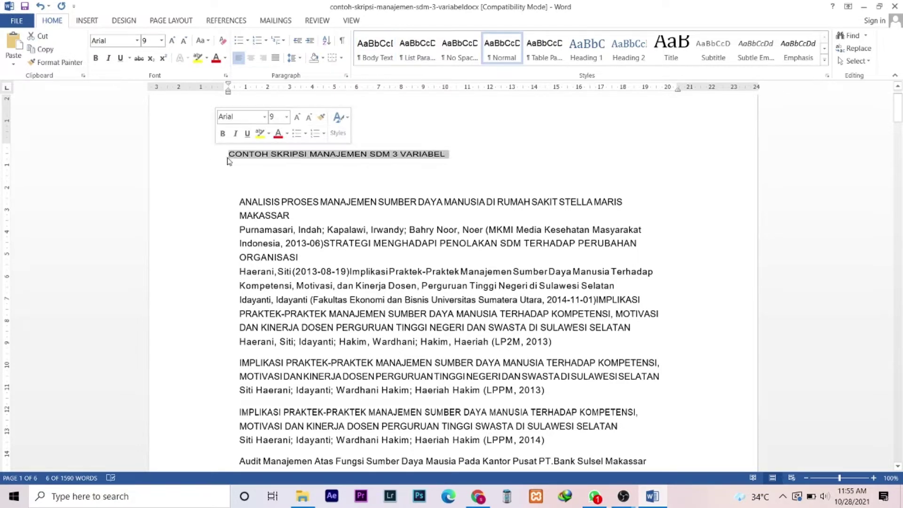
pyautogui.moveTo(474, 141); pyautogui.dragTo(531, 285)
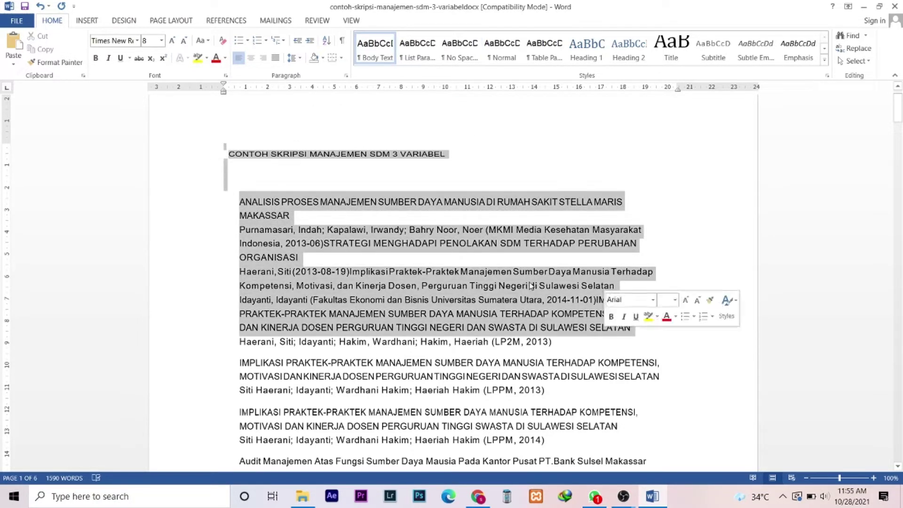
pyautogui.rightClick(480, 237)
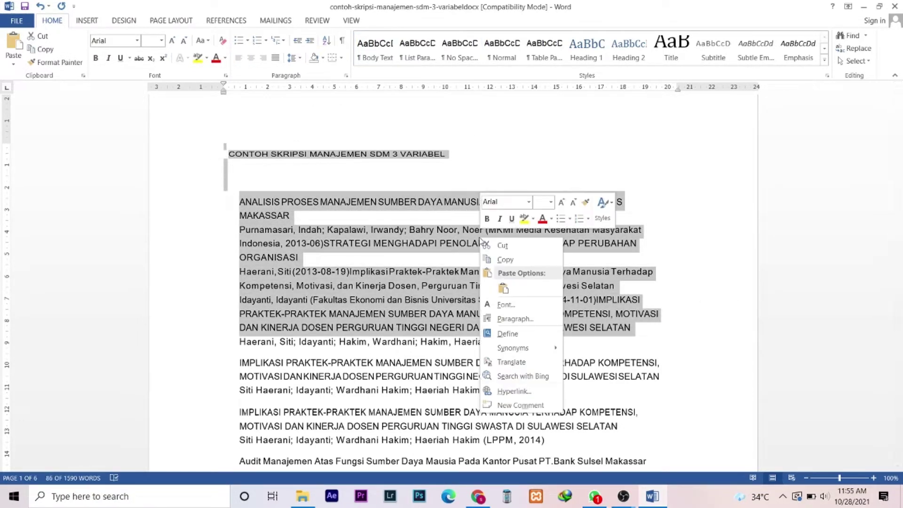
pyautogui.click(504, 260)
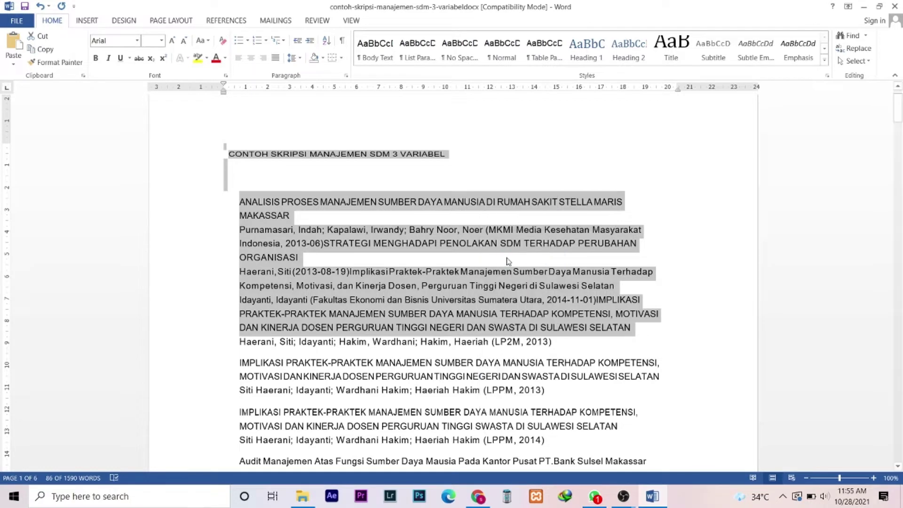
pyautogui.rightClick(468, 240)
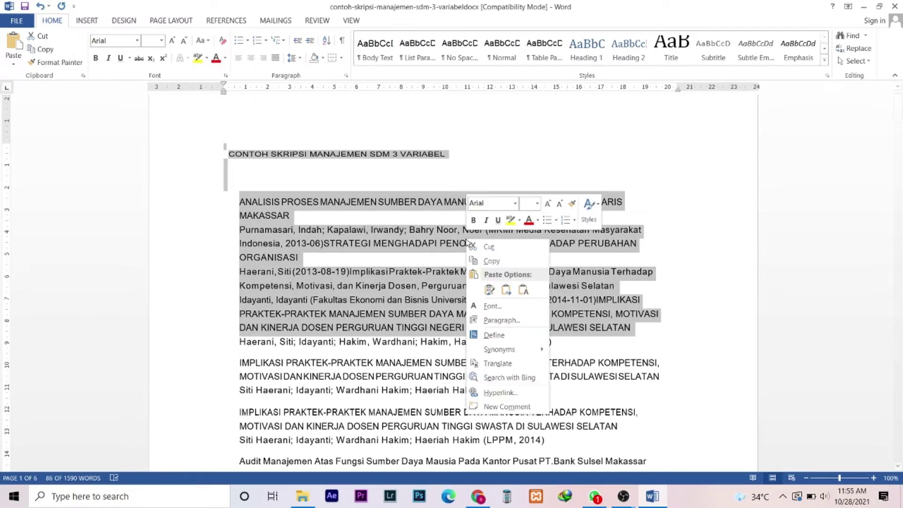
pyautogui.click(492, 261)
pyautogui.click(502, 221)
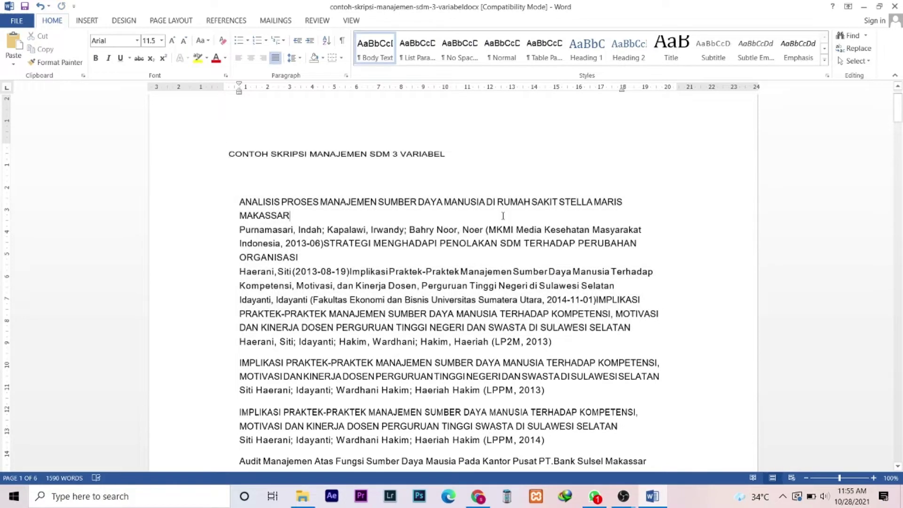
# Step: Restrict editing to Filling in forms only and start enforcing protection
pyautogui.click(320, 20)
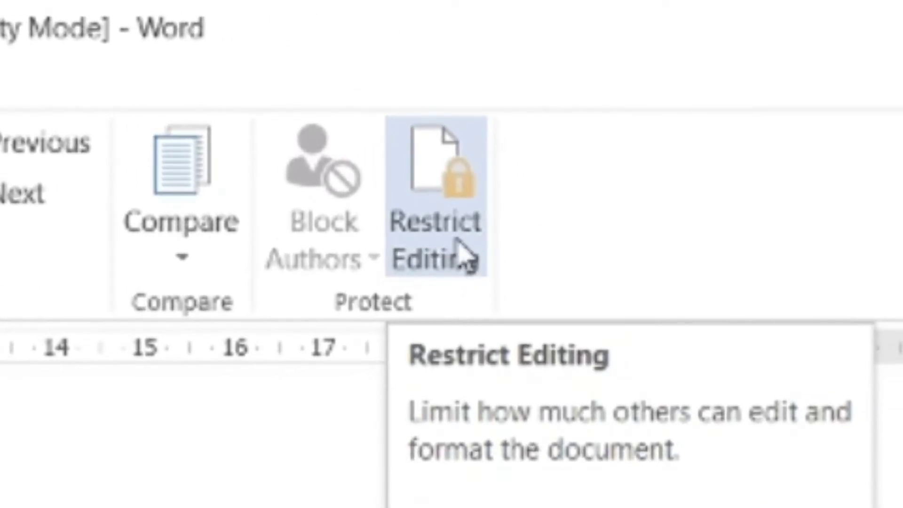
pyautogui.click(459, 252)
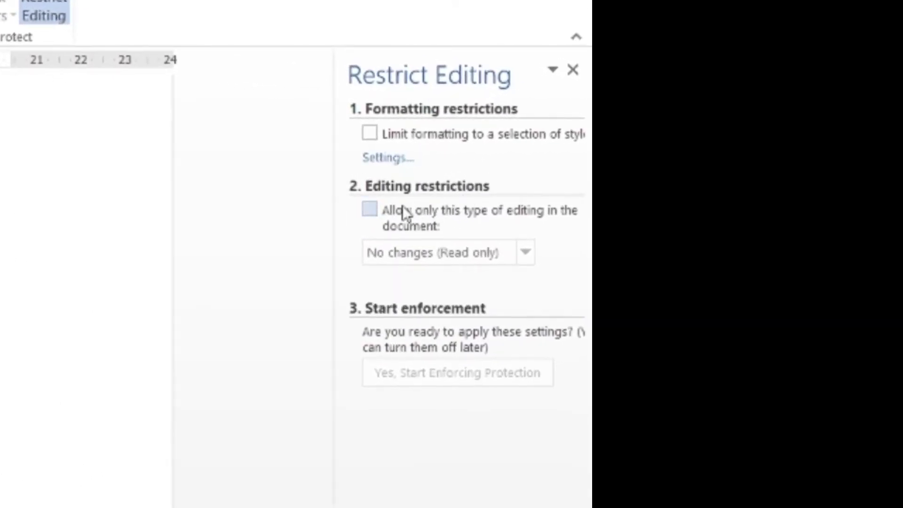
pyautogui.click(370, 210)
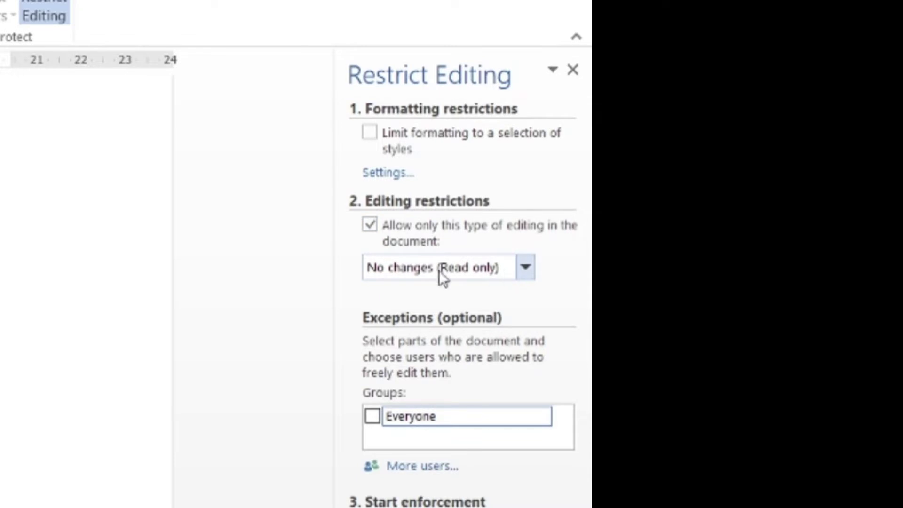
pyautogui.click(526, 267)
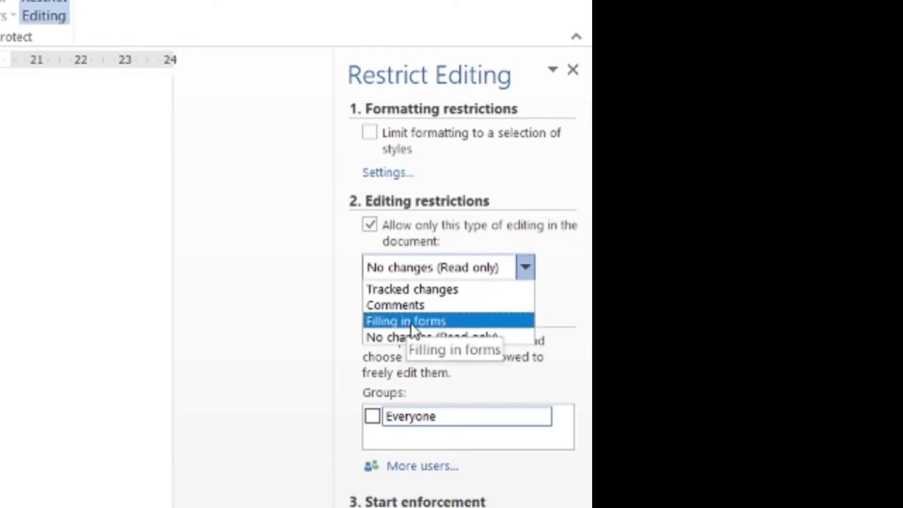
pyautogui.click(423, 323)
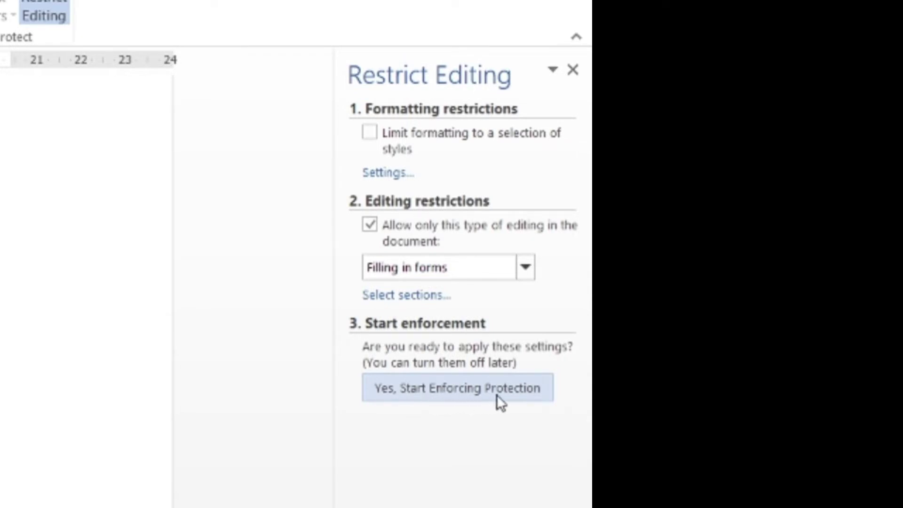
pyautogui.click(514, 394)
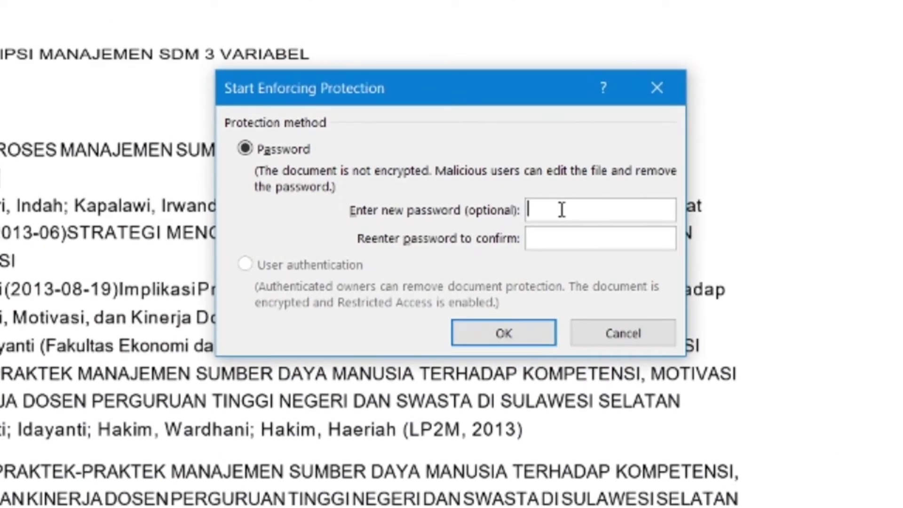
# Step: Enter and confirm the protection password to enforce the forms-only restriction
pyautogui.press('Tab')
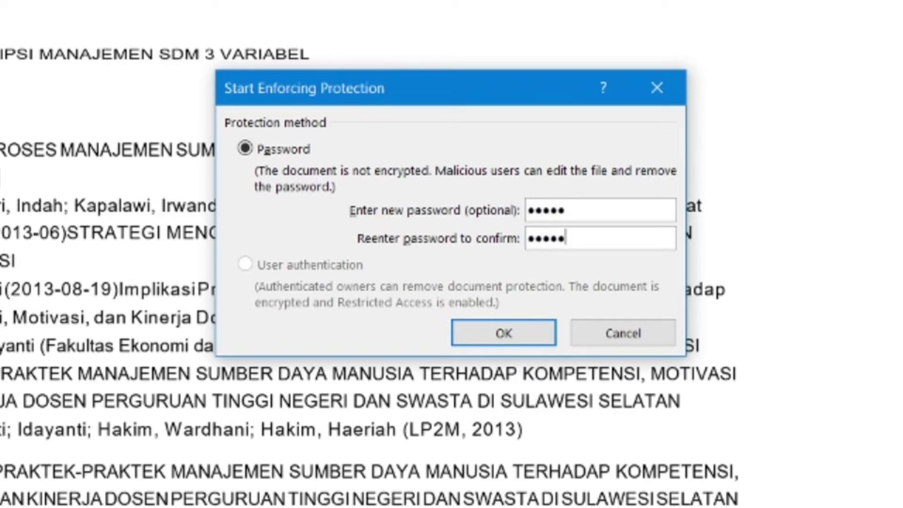
pyautogui.click(490, 333)
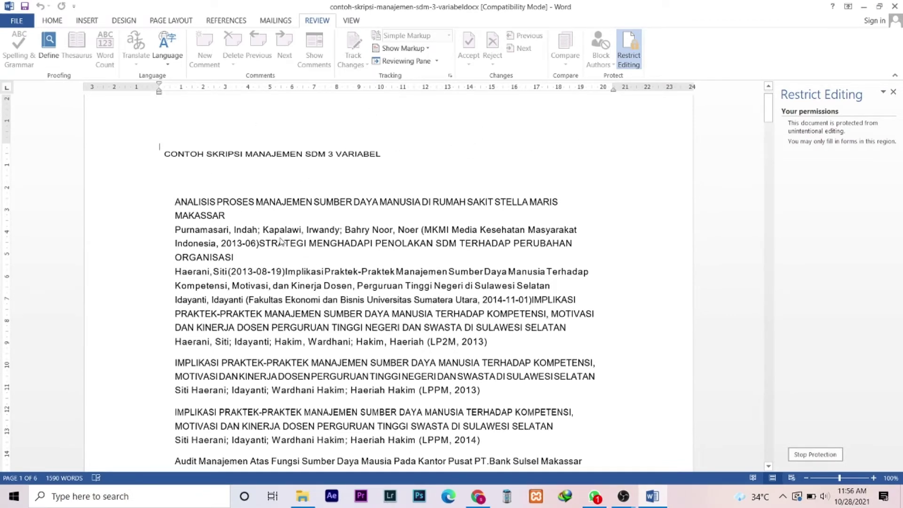
pyautogui.click(178, 170)
pyautogui.click(168, 147)
pyautogui.rightClick(334, 214)
pyautogui.rightClick(295, 212)
pyautogui.click(202, 201)
pyautogui.rightClick(202, 201)
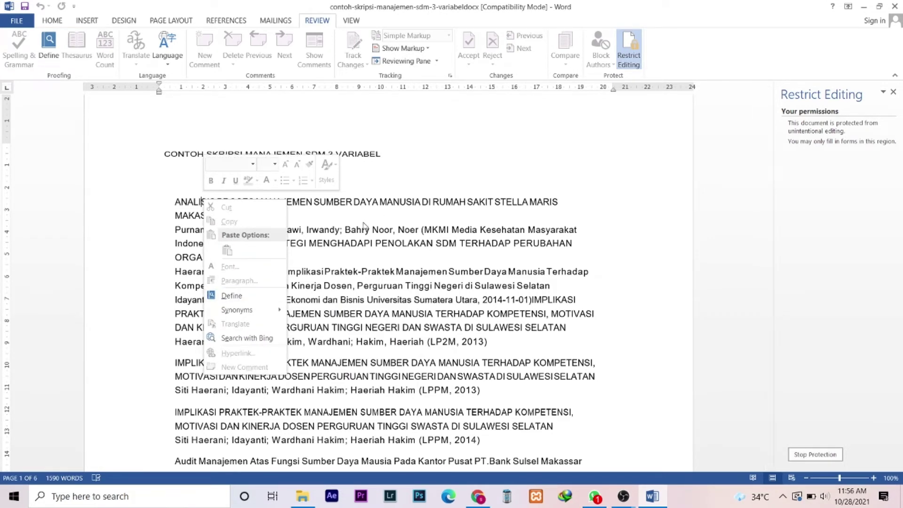
pyautogui.click(330, 238)
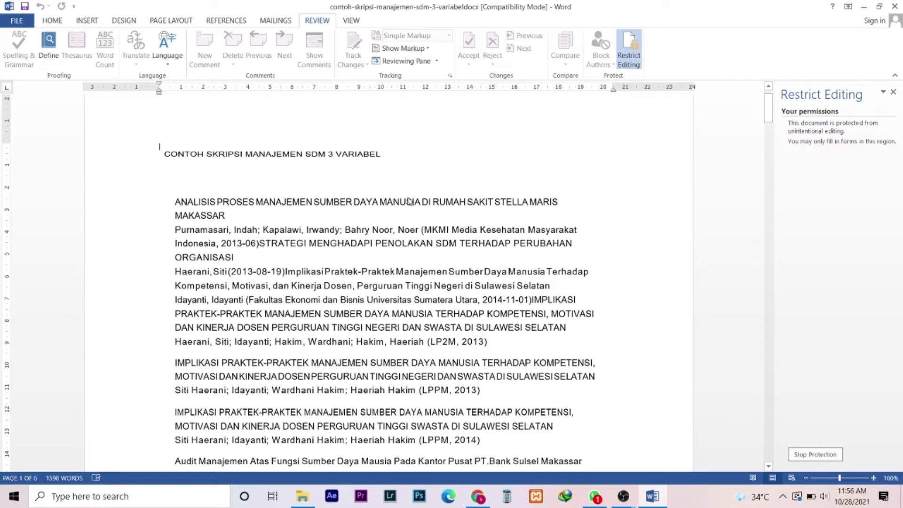
pyautogui.scroll(1, 433, 310)
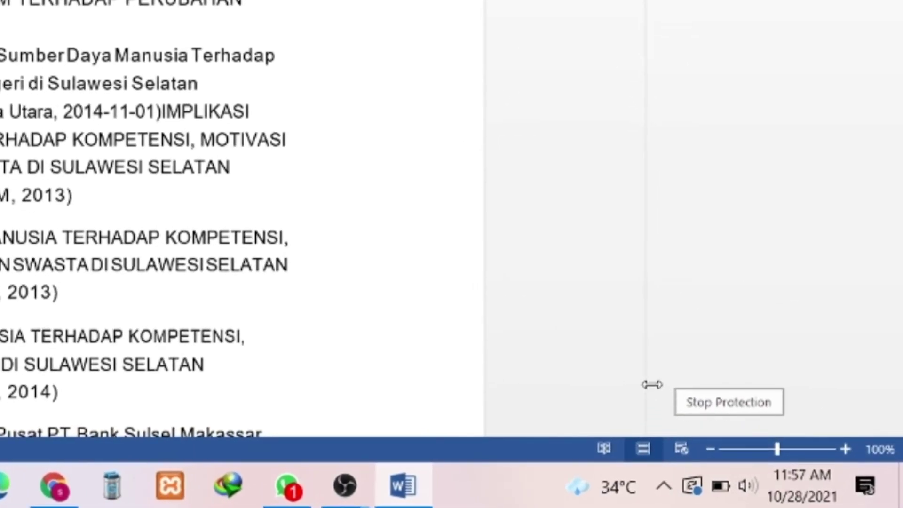
# Step: Stop protection and unlock the document by entering its password
pyautogui.click(744, 403)
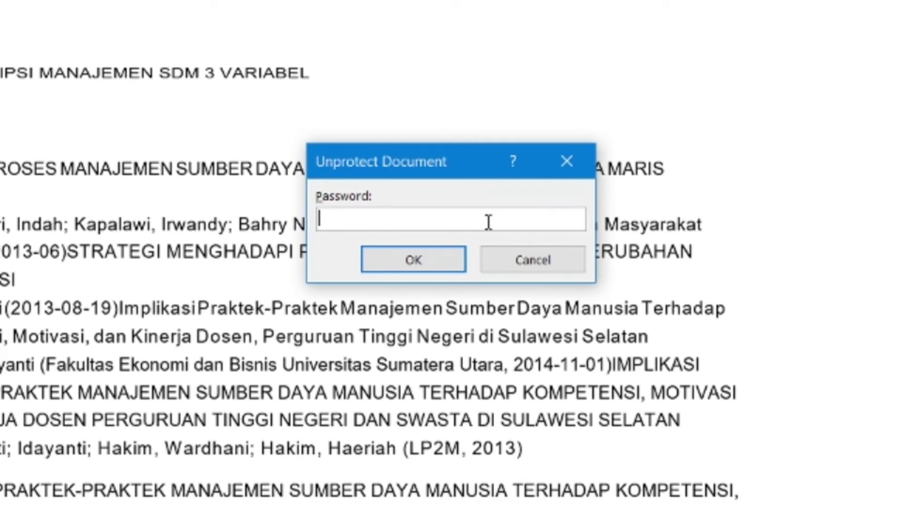
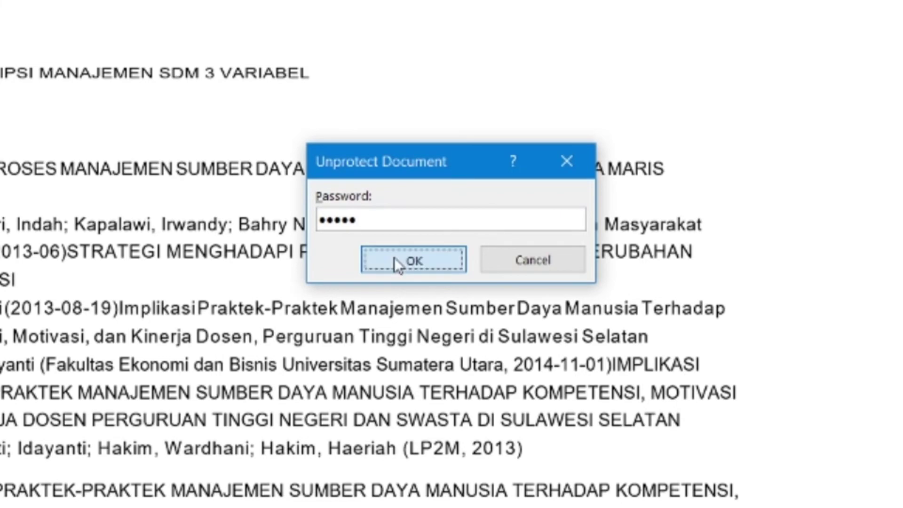
pyautogui.click(397, 258)
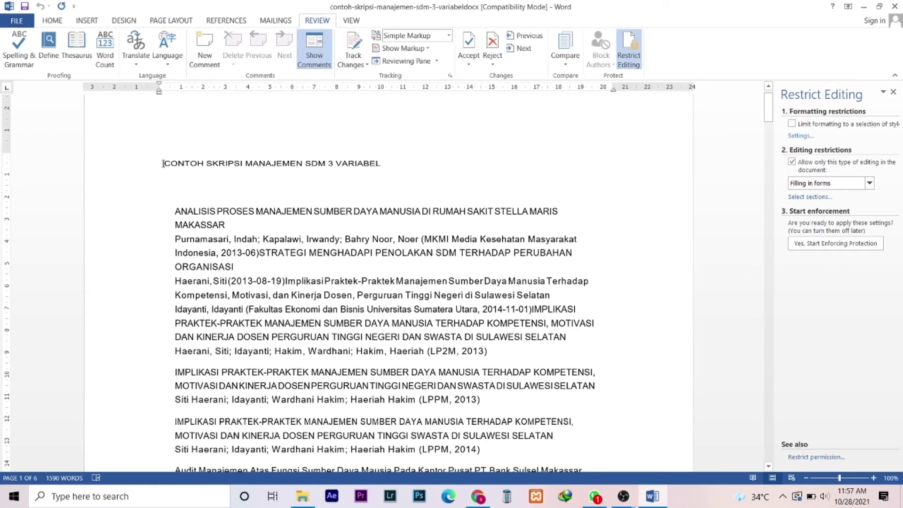
pyautogui.moveTo(163, 163); pyautogui.dragTo(454, 309)
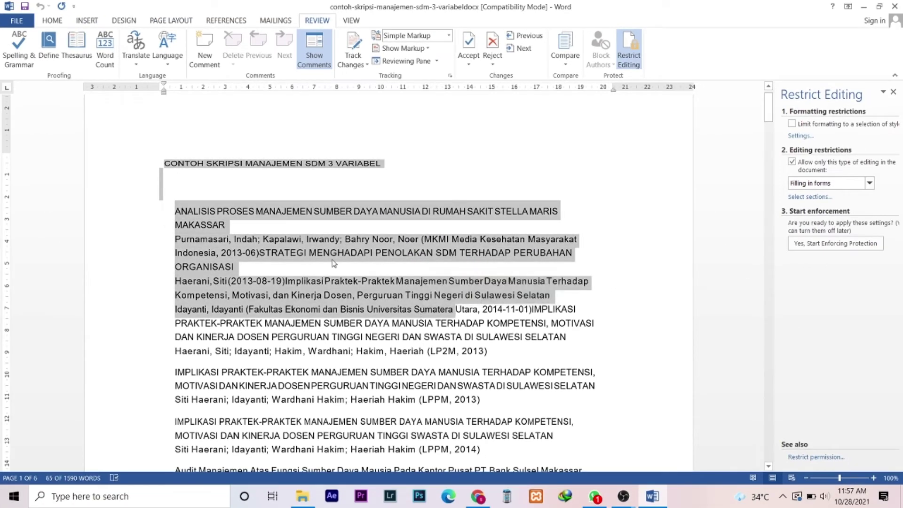
pyautogui.click(572, 227)
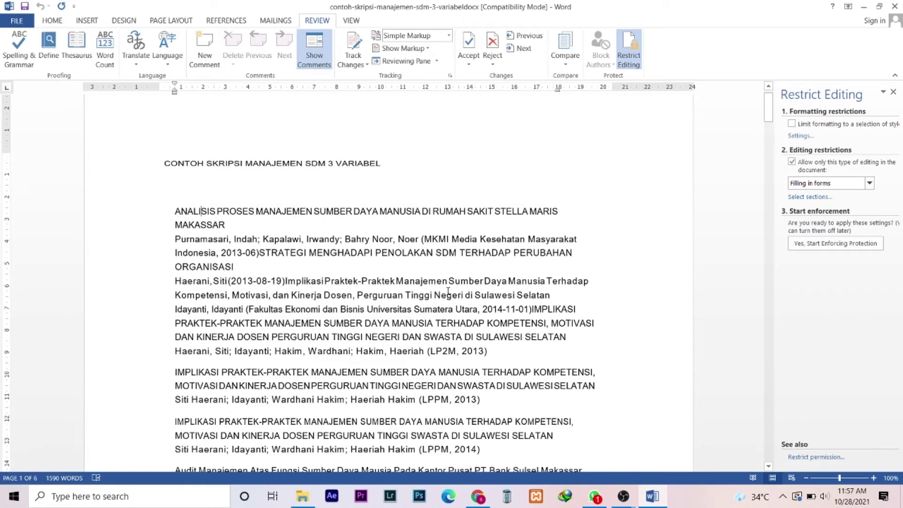
pyautogui.moveTo(196, 249); pyautogui.dragTo(162, 167)
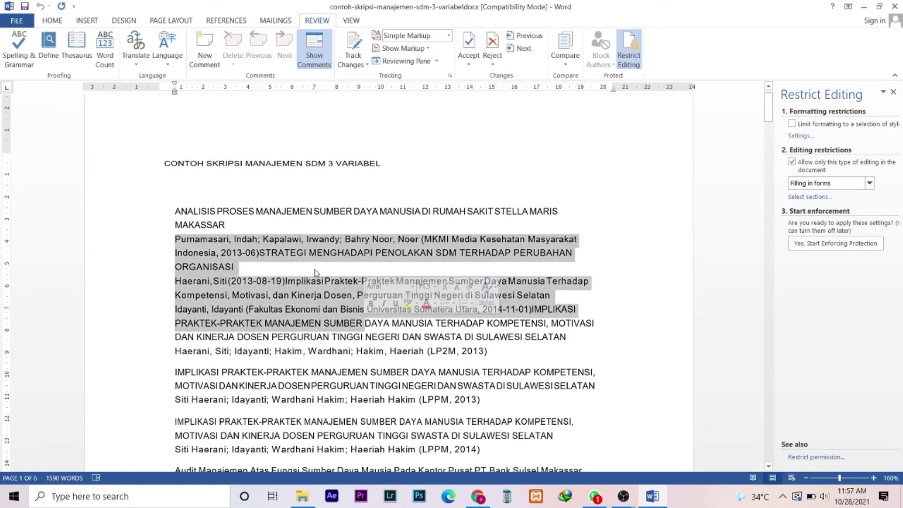
pyautogui.moveTo(576, 309); pyautogui.dragTo(491, 350)
pyautogui.rightClick(476, 297)
pyautogui.press('Escape')
pyautogui.rightClick(442, 302)
pyautogui.press('Escape')
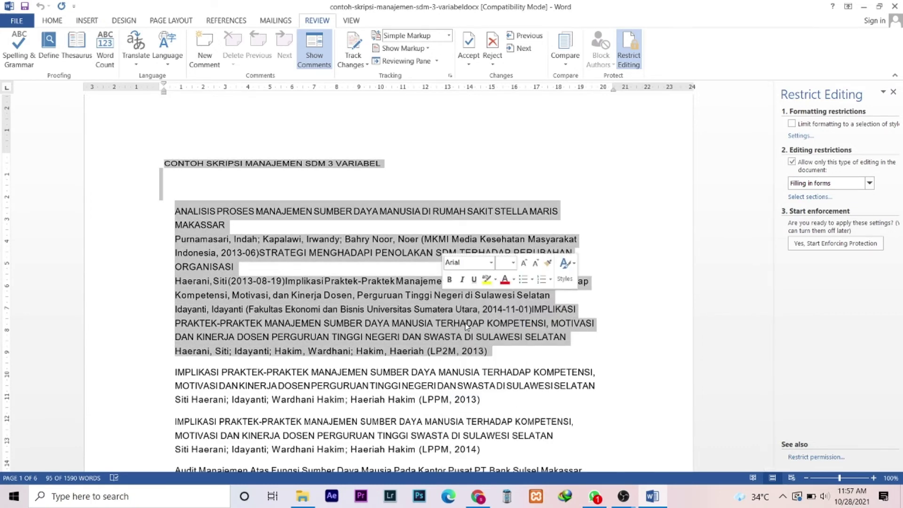
pyautogui.click(357, 242)
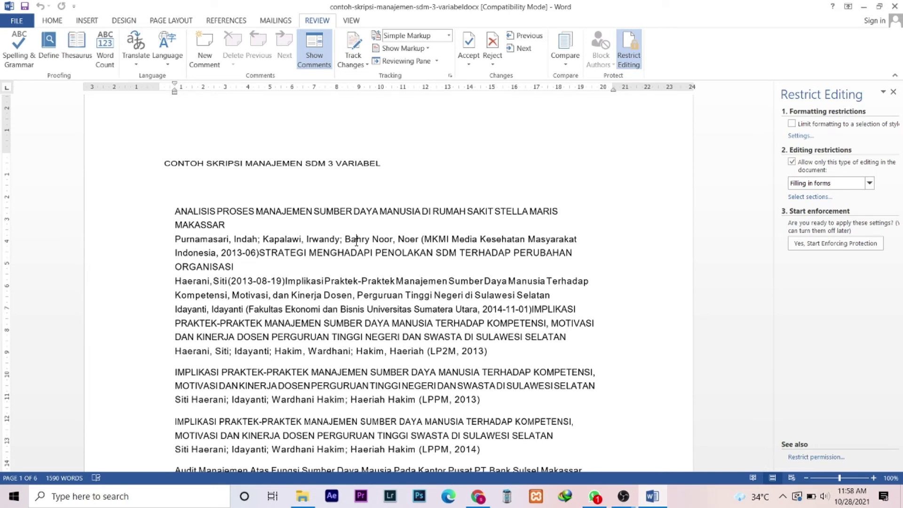
pyautogui.click(357, 239)
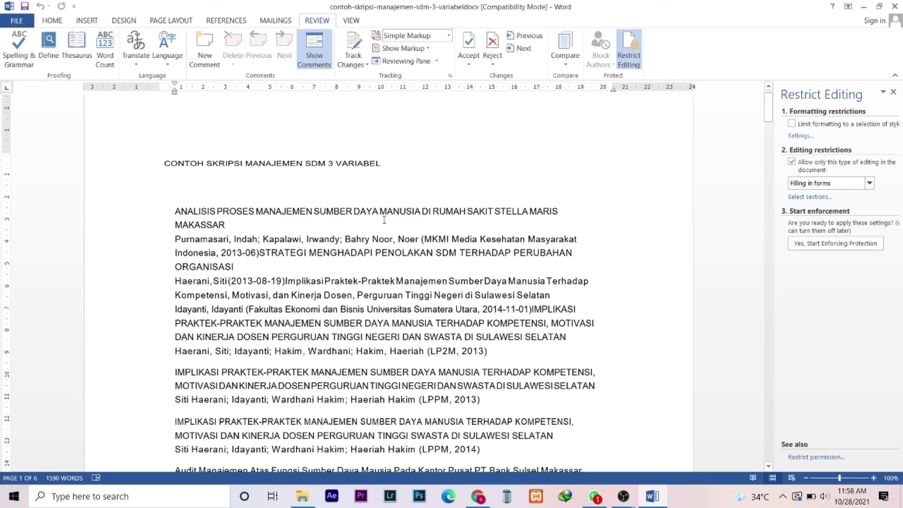